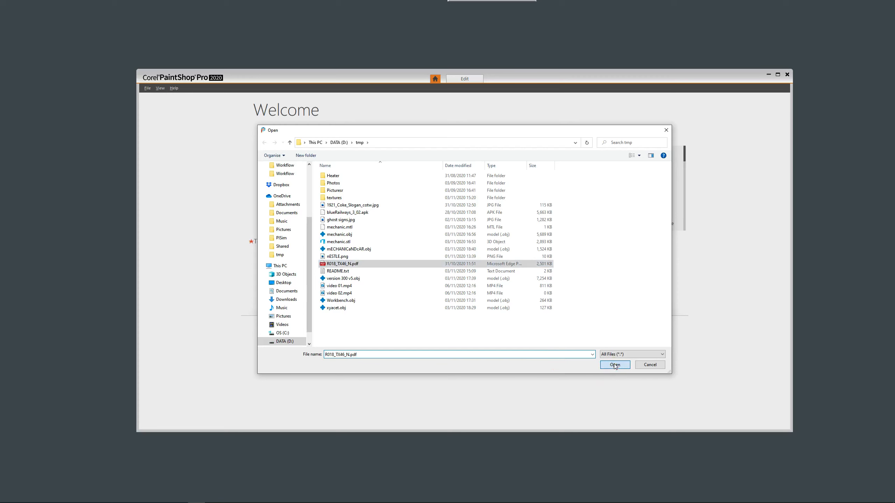
Open all pages of R018_TX46_N.pdf at A4 page size and 300 DPI, and dismiss the guided tour.
{"action": "left_click", "coordinate": [615, 365]}
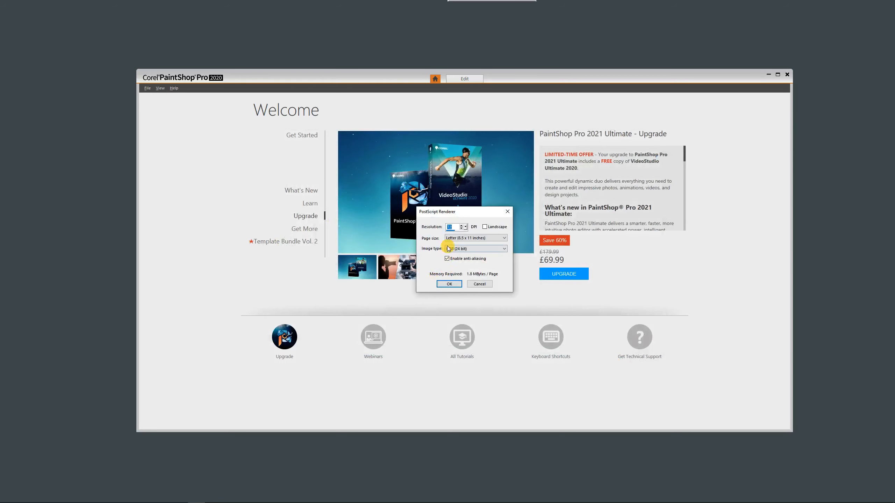
{"action": "left_click", "coordinate": [453, 239]}
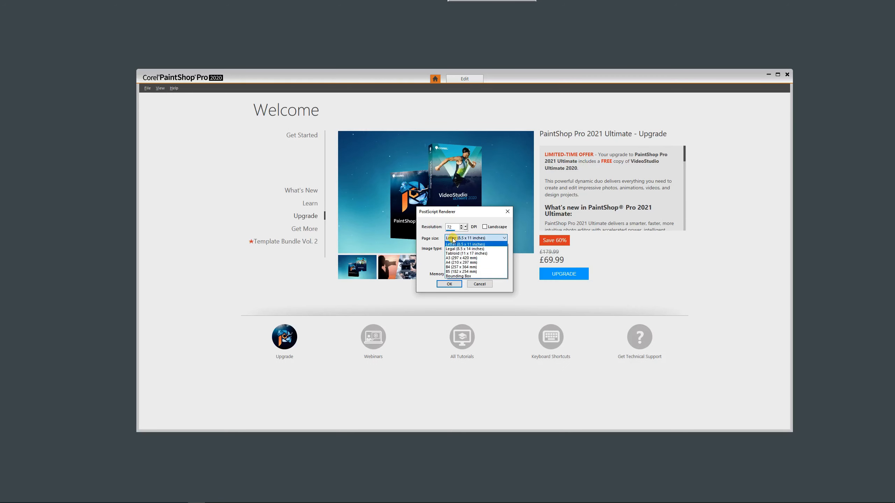
{"action": "left_click", "coordinate": [453, 263]}
{"action": "left_click", "coordinate": [449, 228]}
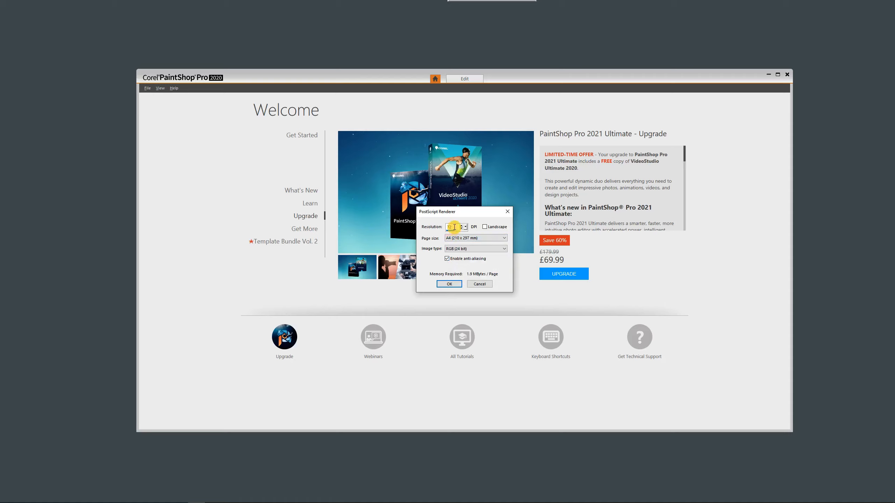
{"action": "type", "text": "300"}
{"action": "left_click", "coordinate": [449, 284]}
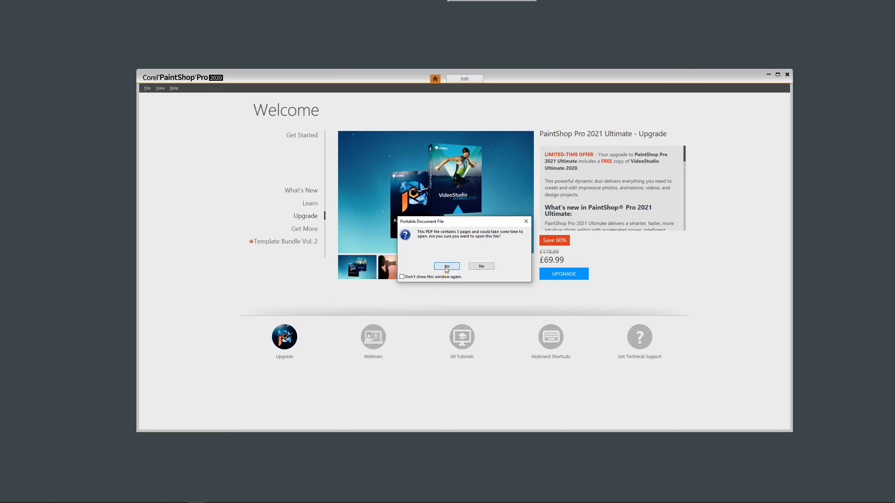
{"action": "left_click", "coordinate": [446, 266]}
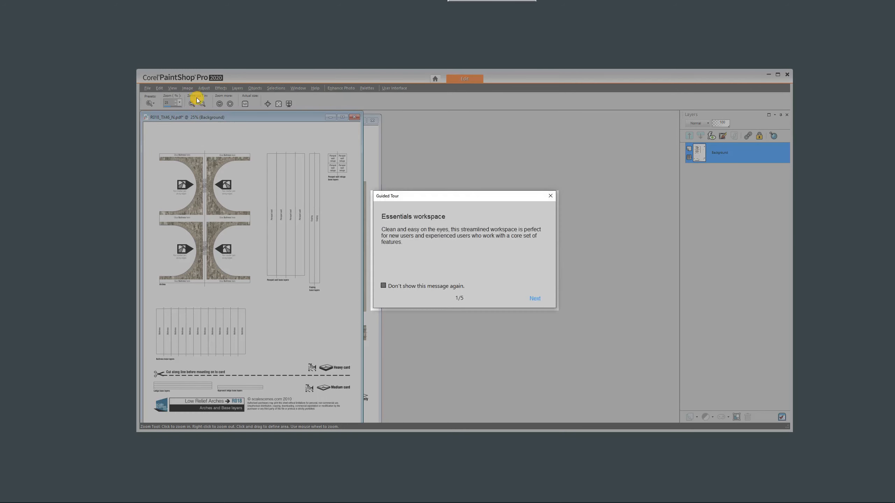
{"action": "left_click", "coordinate": [551, 196]}
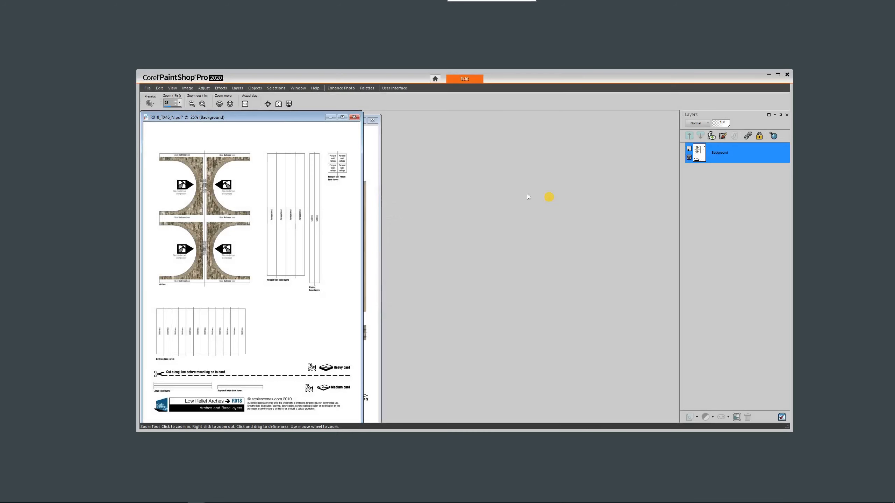
Close the arches page and the arch infills page without saving, keeping only the Cover layers page open.
{"action": "left_click_drag", "start_coordinate": [210, 117], "coordinate": [486, 137]}
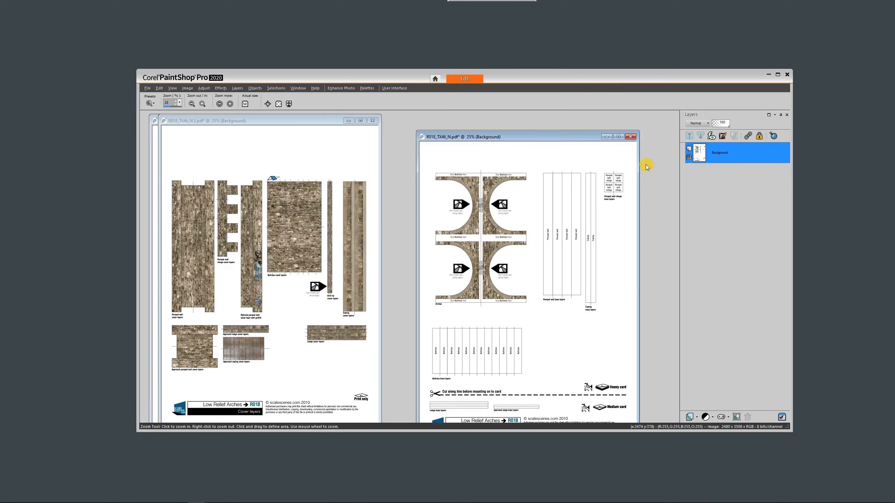
{"action": "left_click", "coordinate": [631, 140]}
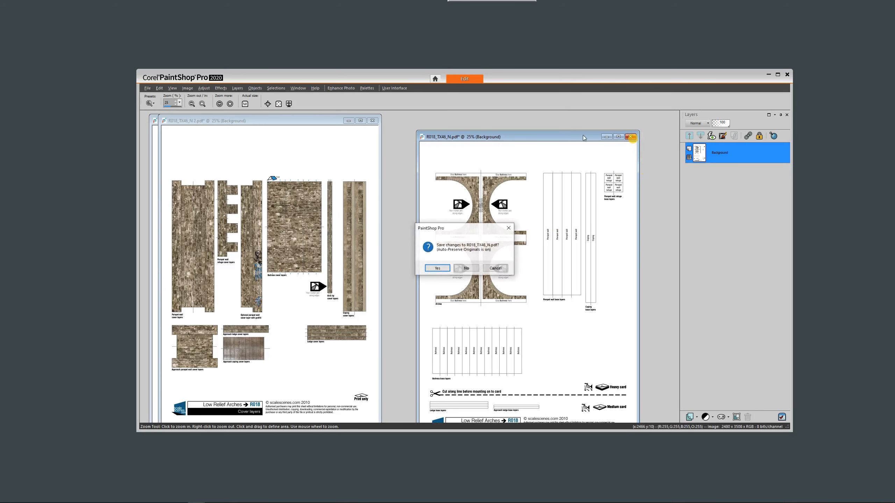
{"action": "left_click", "coordinate": [465, 269]}
{"action": "left_click_drag", "start_coordinate": [270, 123], "coordinate": [573, 127]}
{"action": "left_click", "coordinate": [364, 122]}
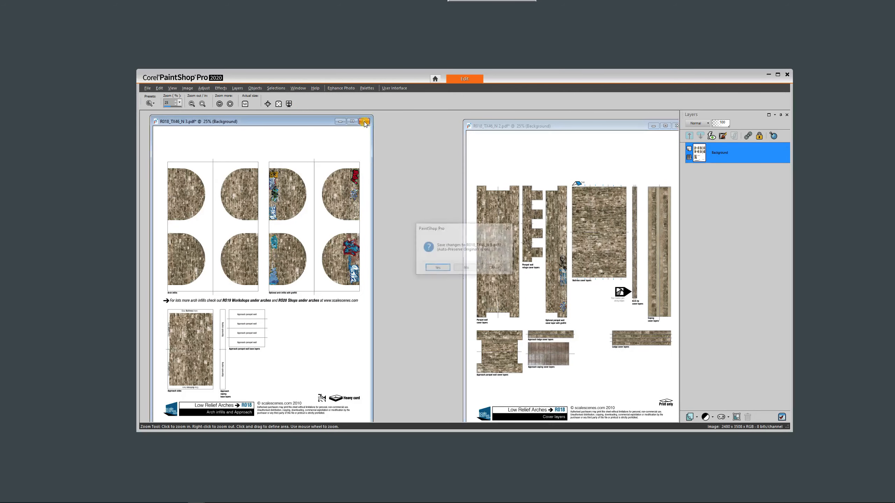
{"action": "left_click", "coordinate": [466, 267]}
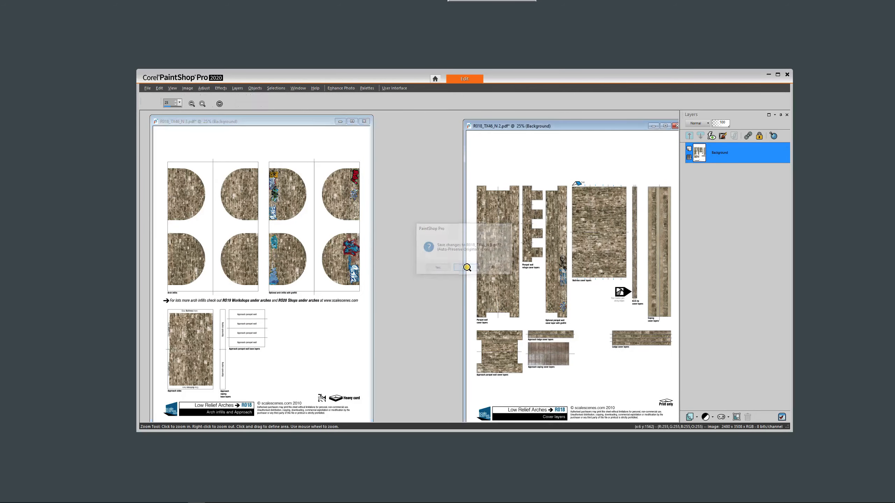
{"action": "left_click_drag", "start_coordinate": [592, 126], "coordinate": [537, 114]}
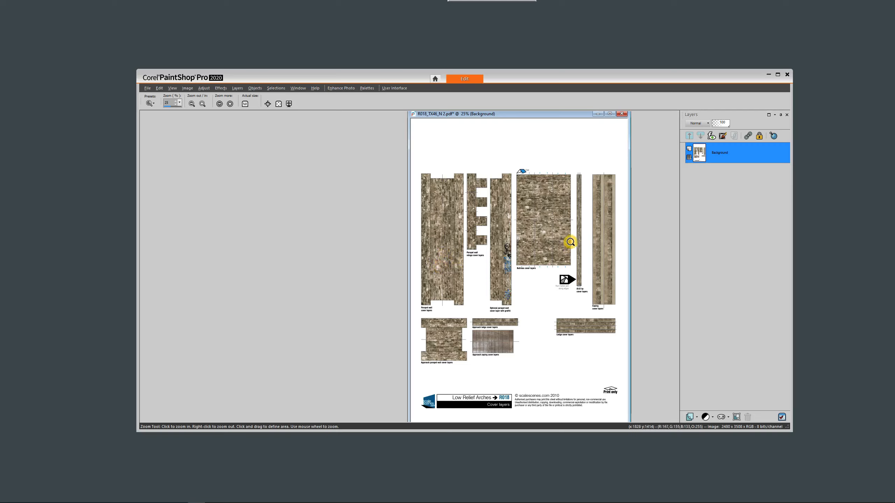
Open nESTLE.png beside the Cover layers page and enlarge its image window to leave space around the sign.
{"action": "left_click", "coordinate": [146, 88]}
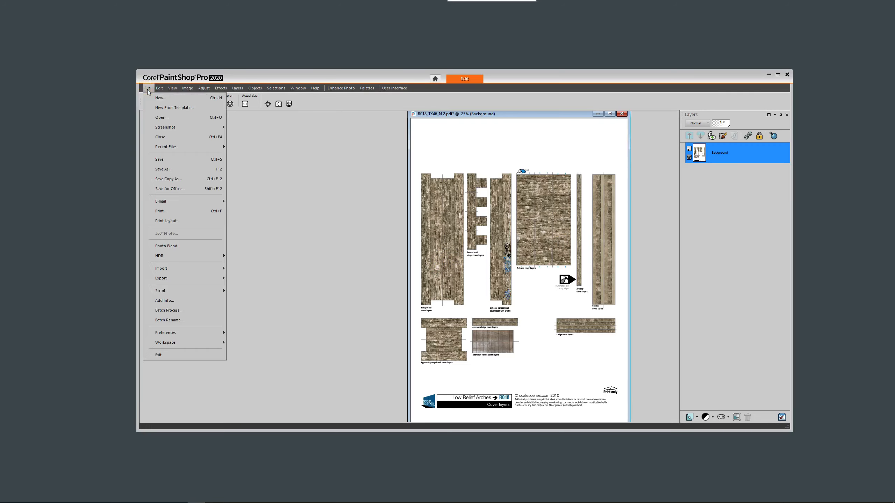
{"action": "left_click", "coordinate": [158, 118]}
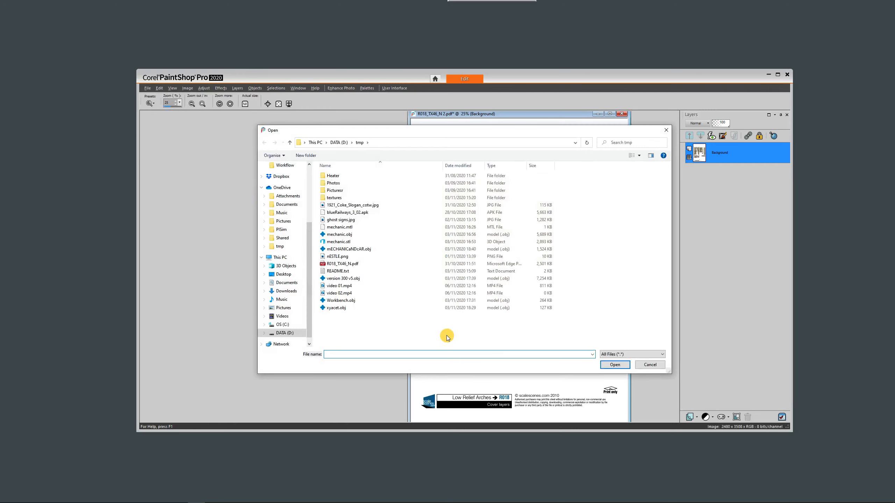
{"action": "left_click", "coordinate": [342, 256]}
{"action": "left_click", "coordinate": [616, 365]}
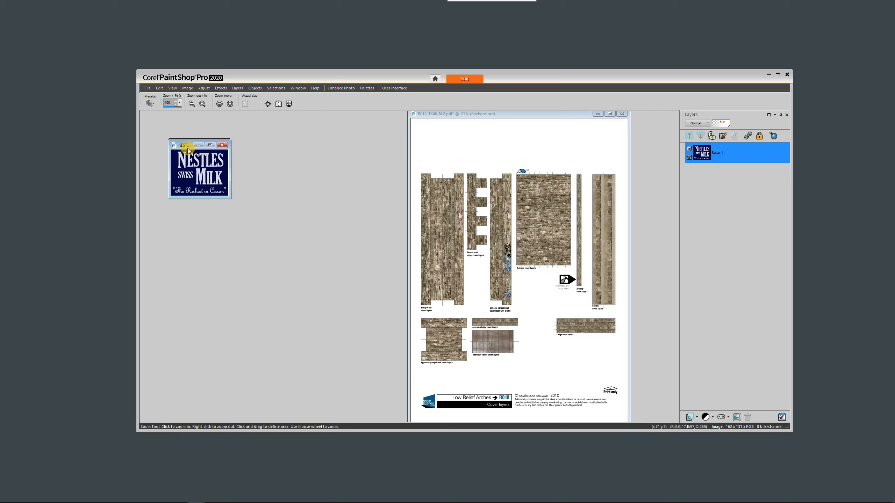
{"action": "left_click_drag", "start_coordinate": [182, 146], "coordinate": [232, 160]}
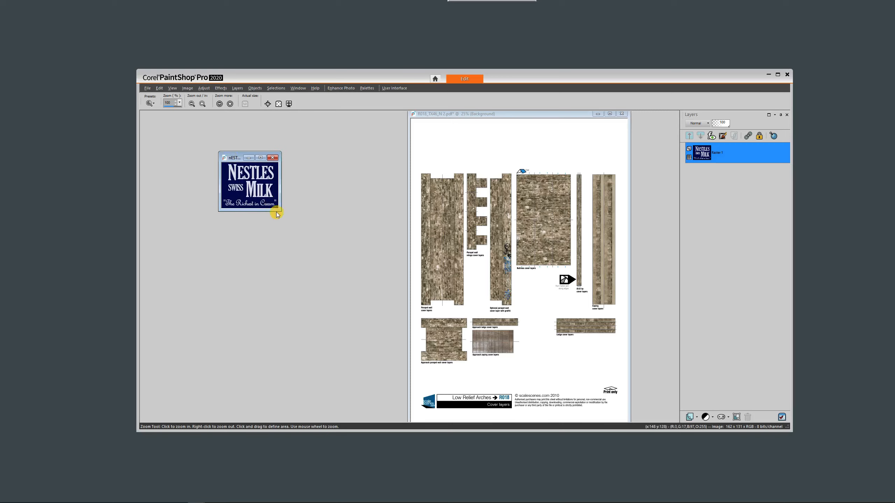
{"action": "left_click_drag", "start_coordinate": [280, 211], "coordinate": [374, 287]}
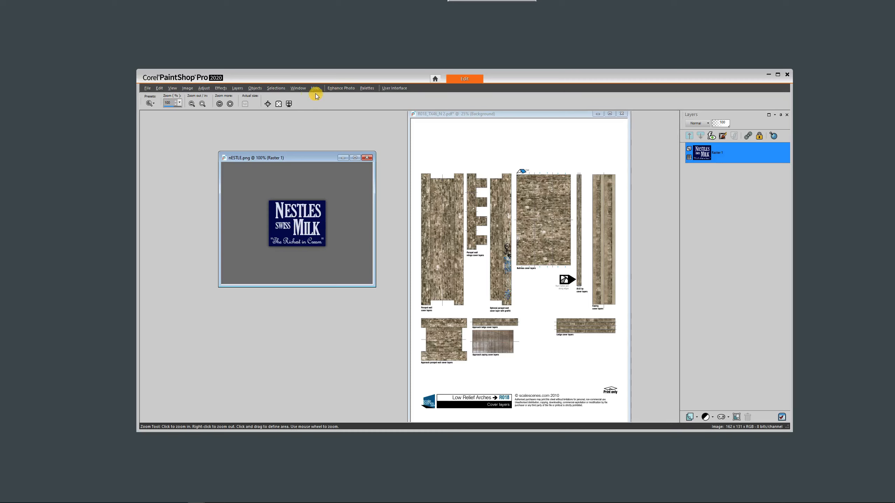
Bring the Tools and Materials palettes into the workspace, placing Tools by the Nestles sign and Materials below the layers.
{"action": "left_click", "coordinate": [298, 88]}
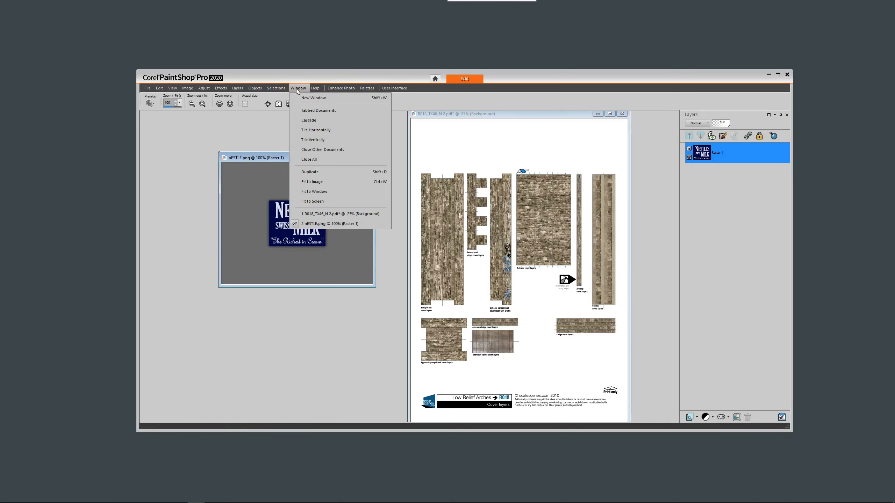
{"action": "left_click", "coordinate": [297, 88]}
{"action": "left_click", "coordinate": [394, 88]}
{"action": "left_click", "coordinate": [366, 89]}
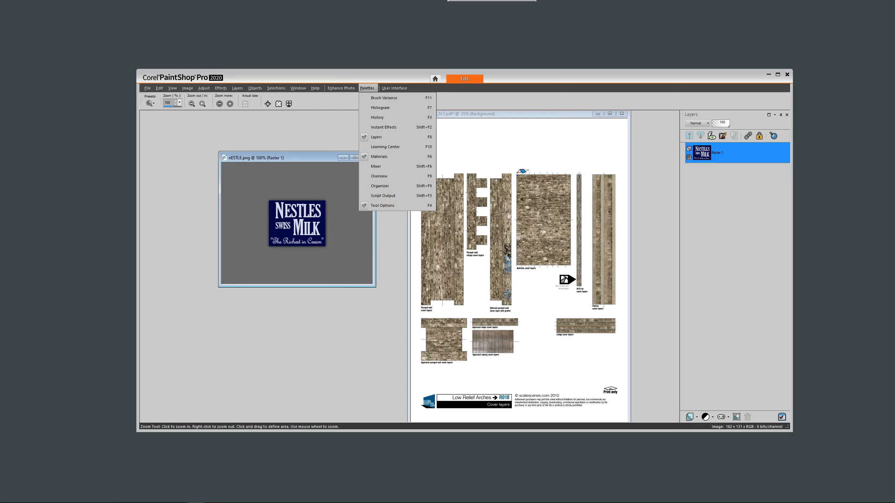
{"action": "left_click_drag", "start_coordinate": [834, 159], "coordinate": [614, 187]}
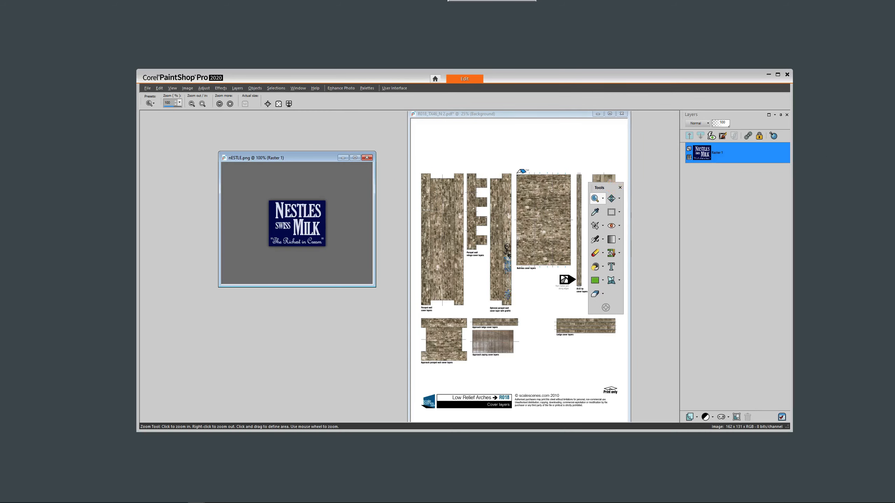
{"action": "left_click_drag", "start_coordinate": [849, 231], "coordinate": [752, 256]}
{"action": "mouse_move", "coordinate": [608, 187]}
{"action": "left_mouse_down"}
{"action": "mouse_move", "coordinate": [465, 169]}
{"action": "mouse_move", "coordinate": [510, 180]}
{"action": "mouse_move", "coordinate": [254, 227]}
{"action": "left_mouse_up"}
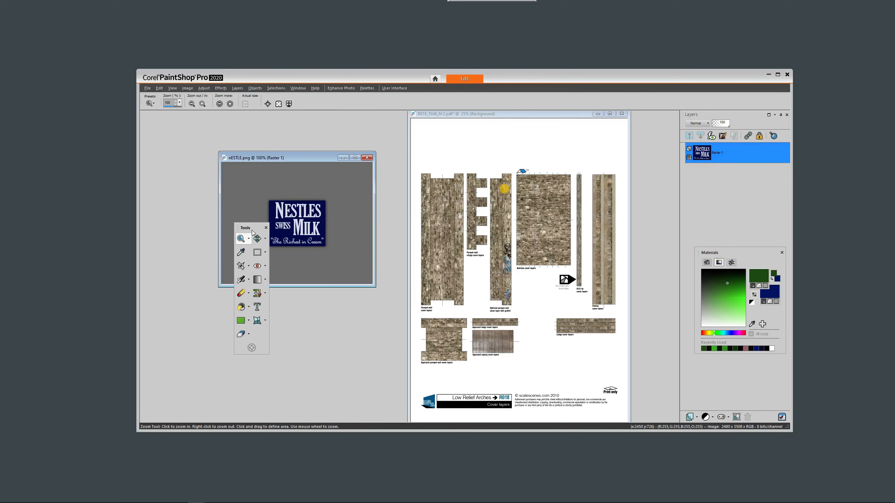
Choose the Eraser tool and give it the Scattered F... brush tip with its variance loaded.
{"action": "left_click", "coordinate": [248, 294]}
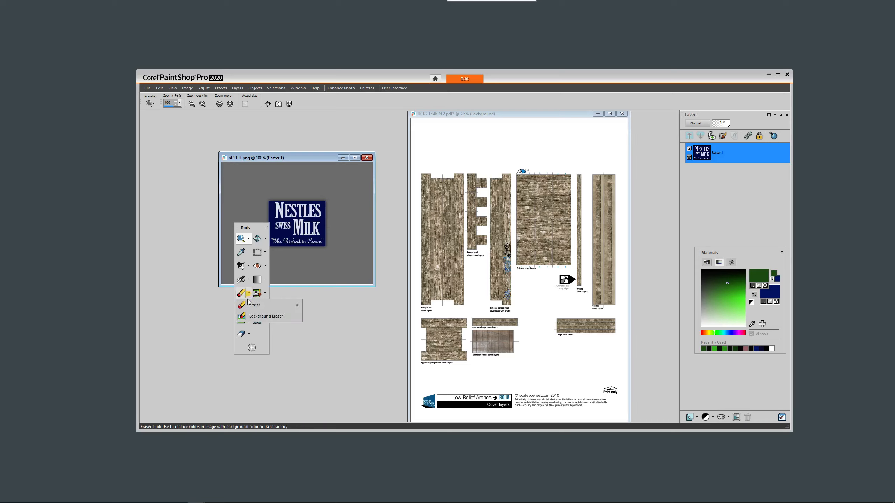
{"action": "left_click", "coordinate": [246, 307]}
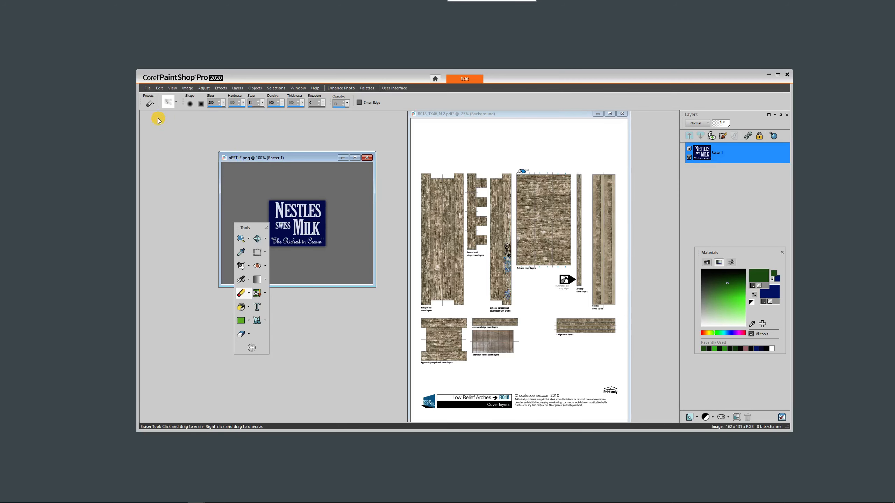
{"action": "left_click", "coordinate": [168, 103]}
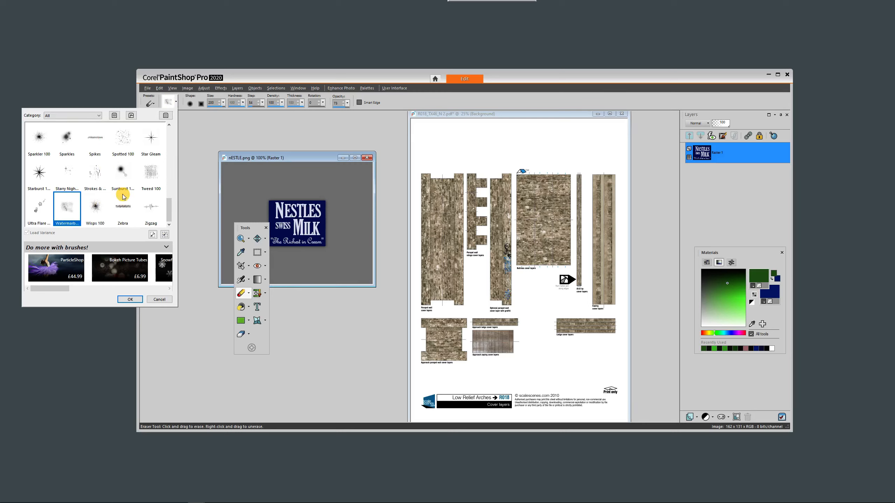
{"action": "left_click_drag", "start_coordinate": [167, 215], "coordinate": [172, 210]}
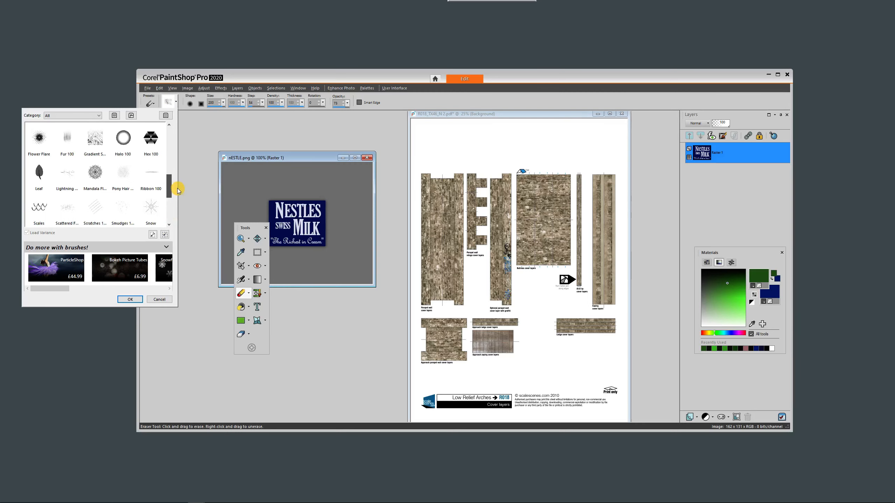
{"action": "left_click_drag", "start_coordinate": [173, 202], "coordinate": [177, 193]}
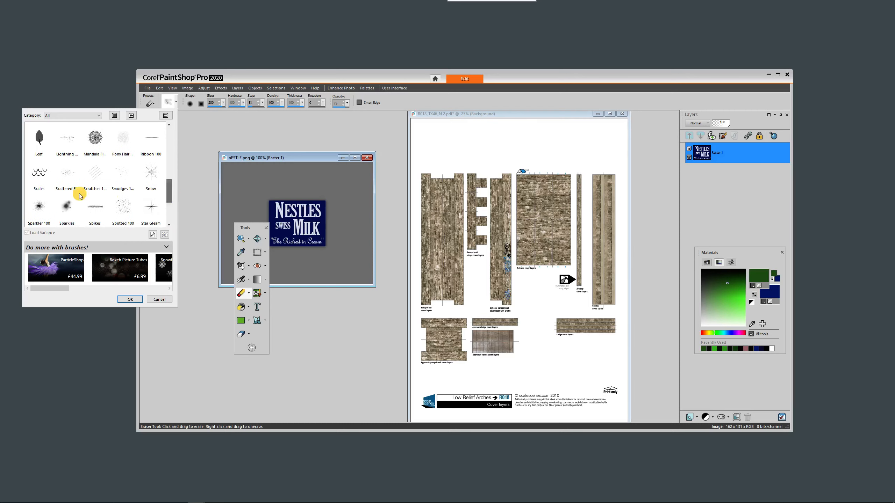
{"action": "left_click", "coordinate": [68, 174]}
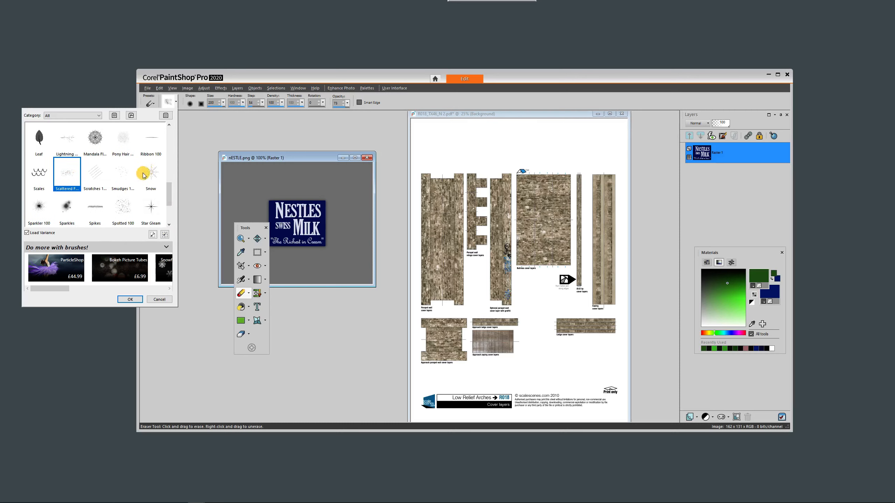
{"action": "left_click", "coordinate": [129, 299]}
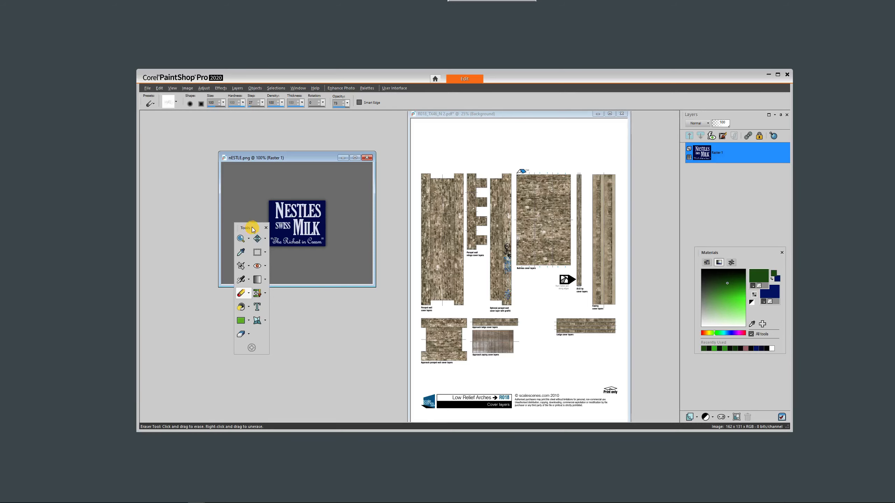
Move the Tools palette clear of the sign image and adjust the eraser's opacity.
{"action": "left_click_drag", "start_coordinate": [240, 228], "coordinate": [88, 185]}
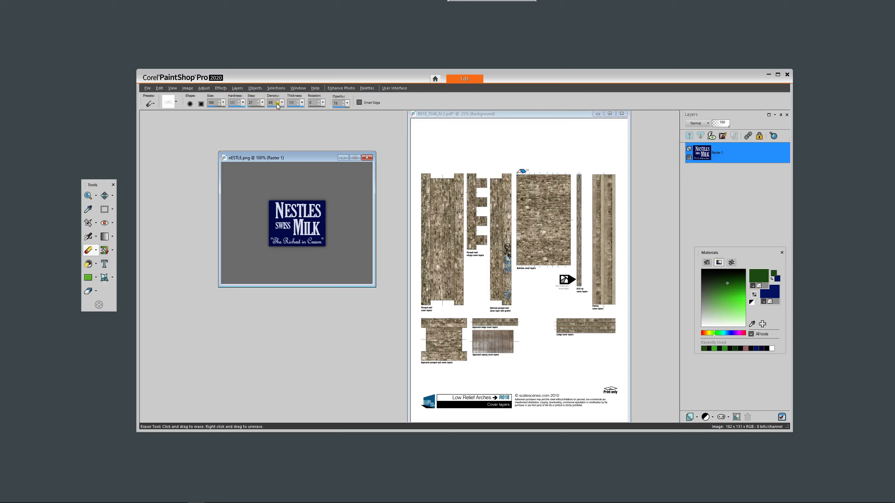
{"action": "left_click", "coordinate": [343, 104]}
{"action": "left_click", "coordinate": [343, 104]}
{"action": "left_click", "coordinate": [343, 105]}
{"action": "left_click", "coordinate": [347, 104]}
Undo a trial erasure at the sign's lower corner and set the eraser size to 50.
{"action": "mouse_move", "coordinate": [332, 278]}
{"action": "left_mouse_down"}
{"action": "mouse_move", "coordinate": [326, 243]}
{"action": "mouse_move", "coordinate": [305, 265]}
{"action": "mouse_move", "coordinate": [314, 237]}
{"action": "mouse_move", "coordinate": [303, 234]}
{"action": "mouse_move", "coordinate": [322, 242]}
{"action": "left_mouse_up"}
{"action": "key", "text": "ctrl+z"}
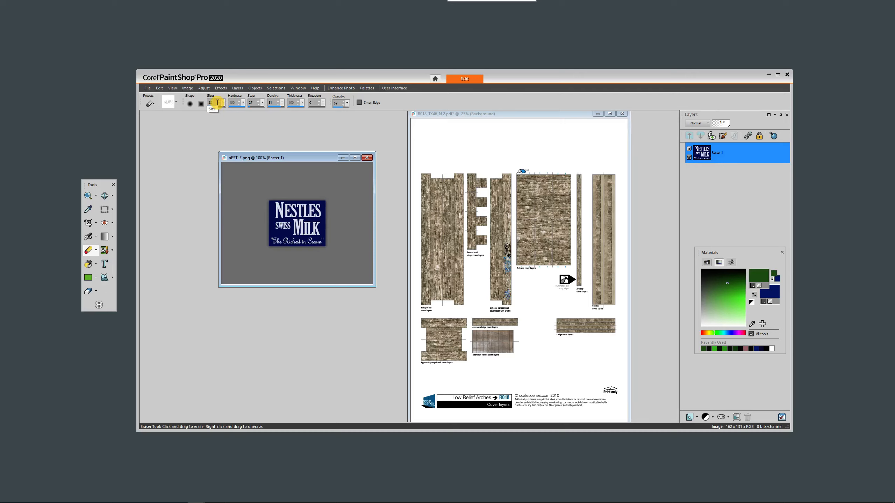
{"action": "double_click", "coordinate": [214, 103]}
{"action": "type", "text": "50"}
Erase scattered flecks across the Nestles sign's lettering and edges to weather it, and switch to the Pan tool.
{"action": "mouse_move", "coordinate": [312, 242]}
{"action": "left_mouse_down"}
{"action": "mouse_move", "coordinate": [323, 223]}
{"action": "mouse_move", "coordinate": [309, 242]}
{"action": "mouse_move", "coordinate": [300, 227]}
{"action": "mouse_move", "coordinate": [299, 241]}
{"action": "mouse_move", "coordinate": [282, 239]}
{"action": "mouse_move", "coordinate": [300, 224]}
{"action": "mouse_move", "coordinate": [299, 239]}
{"action": "mouse_move", "coordinate": [323, 234]}
{"action": "mouse_move", "coordinate": [313, 216]}
{"action": "mouse_move", "coordinate": [323, 199]}
{"action": "mouse_move", "coordinate": [305, 215]}
{"action": "mouse_move", "coordinate": [327, 200]}
{"action": "mouse_move", "coordinate": [324, 211]}
{"action": "mouse_move", "coordinate": [313, 193]}
{"action": "left_mouse_up"}
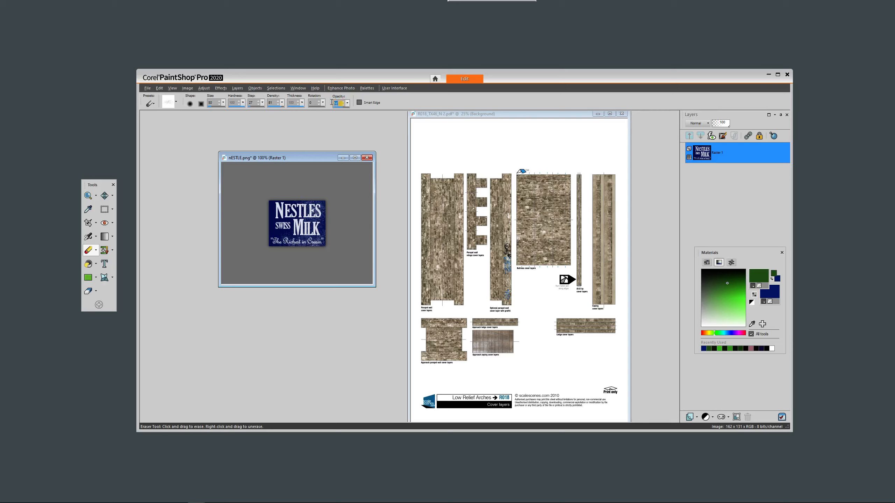
{"action": "left_click", "coordinate": [326, 205]}
{"action": "mouse_move", "coordinate": [317, 204]}
{"action": "left_mouse_down"}
{"action": "mouse_move", "coordinate": [307, 218]}
{"action": "mouse_move", "coordinate": [321, 202]}
{"action": "left_mouse_up"}
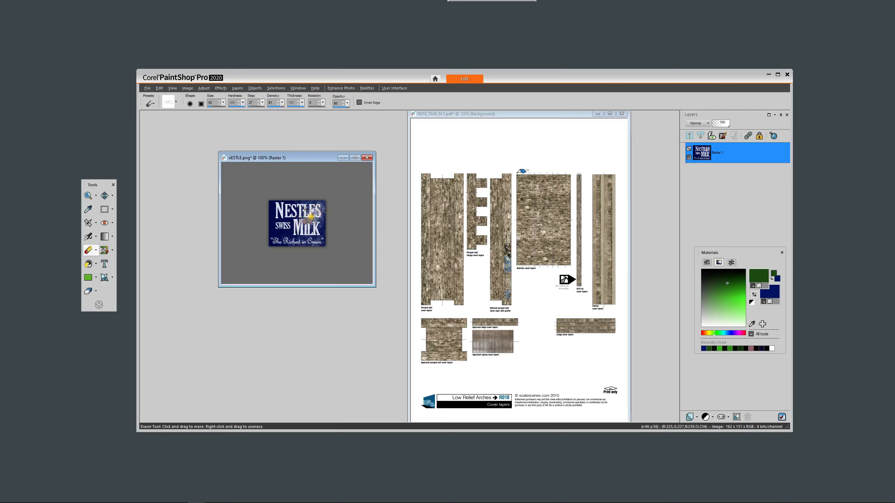
{"action": "mouse_move", "coordinate": [283, 209]}
{"action": "left_mouse_down"}
{"action": "mouse_move", "coordinate": [257, 209]}
{"action": "mouse_move", "coordinate": [276, 207]}
{"action": "left_mouse_up"}
{"action": "left_click", "coordinate": [280, 207]}
{"action": "left_click", "coordinate": [284, 211]}
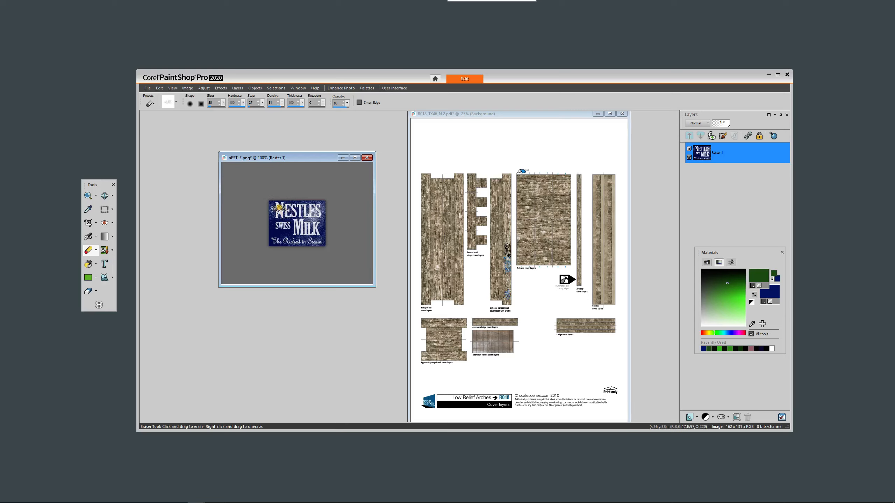
{"action": "left_click", "coordinate": [280, 209]}
{"action": "left_click", "coordinate": [279, 222]}
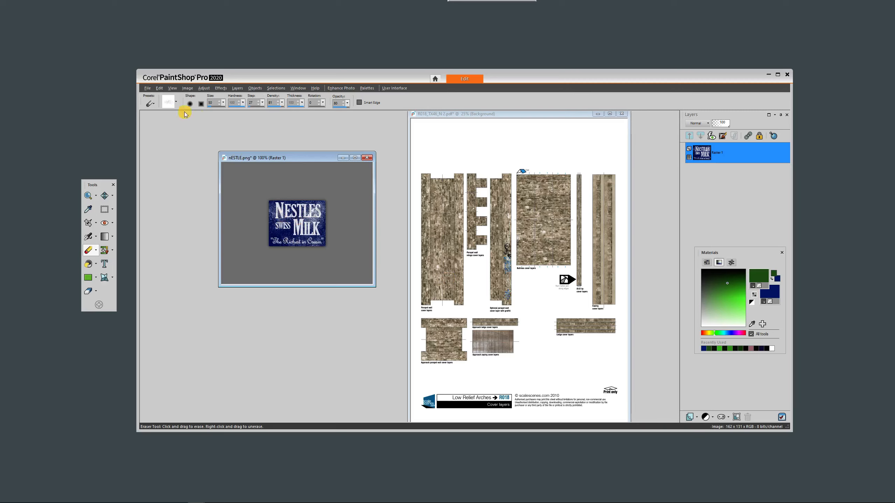
{"action": "left_click", "coordinate": [104, 196]}
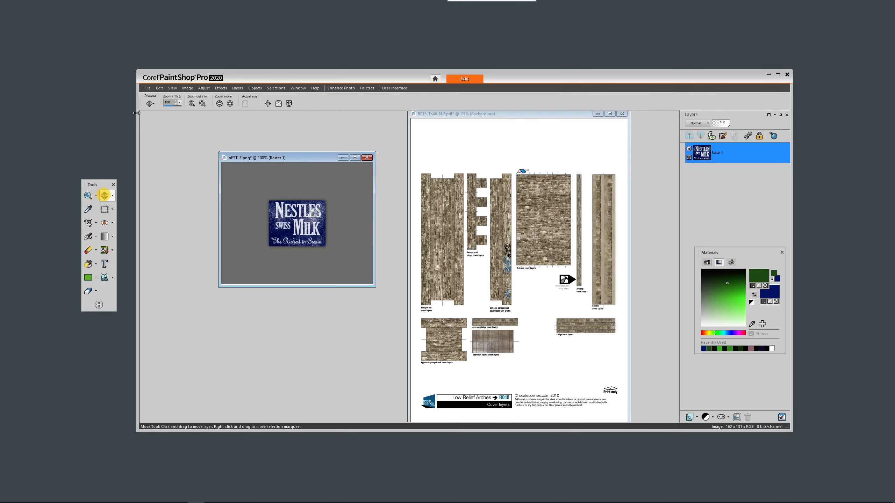
Rotate the weathered Nestles sign image 90 degrees to the left and copy it.
{"action": "left_click", "coordinate": [187, 88]}
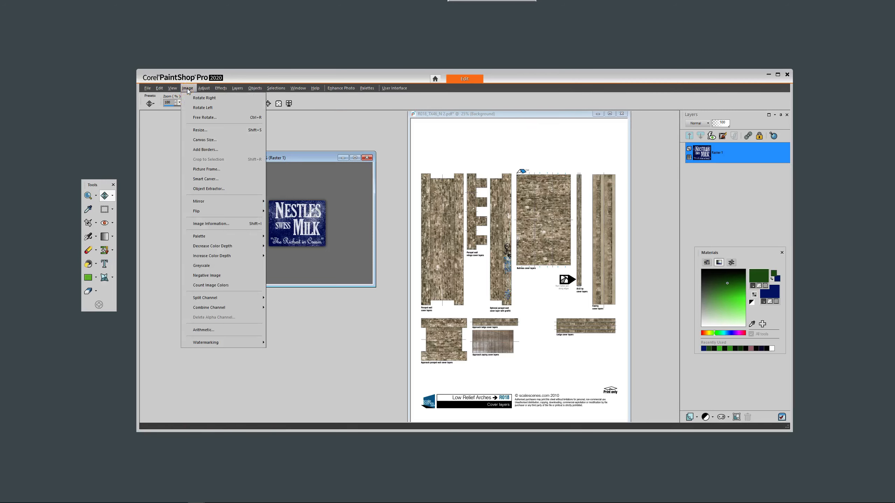
{"action": "left_click", "coordinate": [200, 108]}
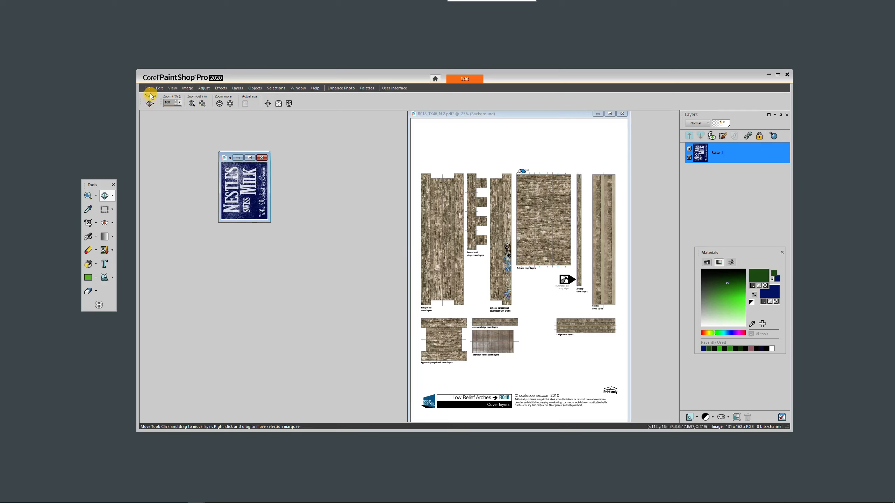
{"action": "left_click", "coordinate": [160, 89]}
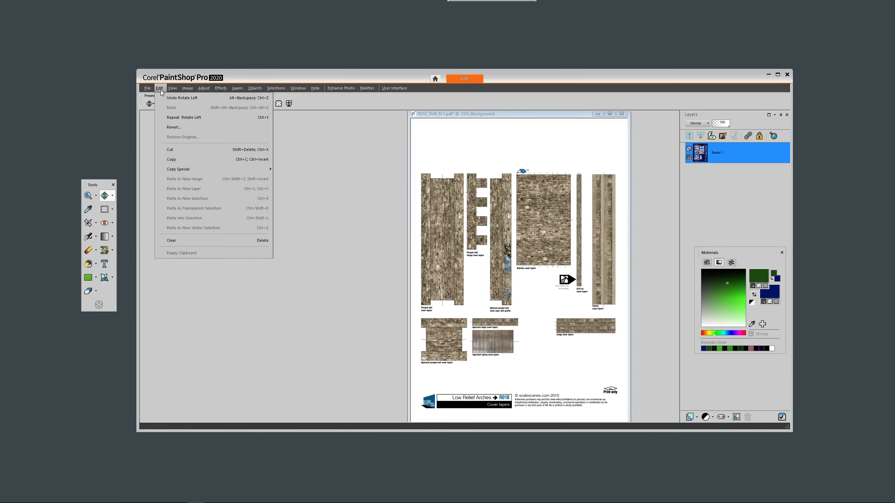
{"action": "left_click", "coordinate": [178, 158]}
Paste the copied sign as a new layer on the cover layers page and place it near the lower end of the parapet wall piece.
{"action": "left_click", "coordinate": [507, 177]}
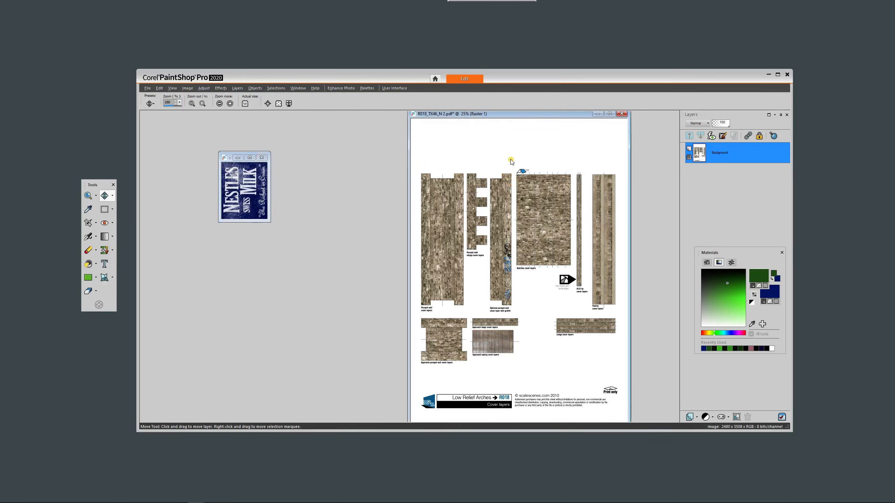
{"action": "left_click", "coordinate": [159, 89]}
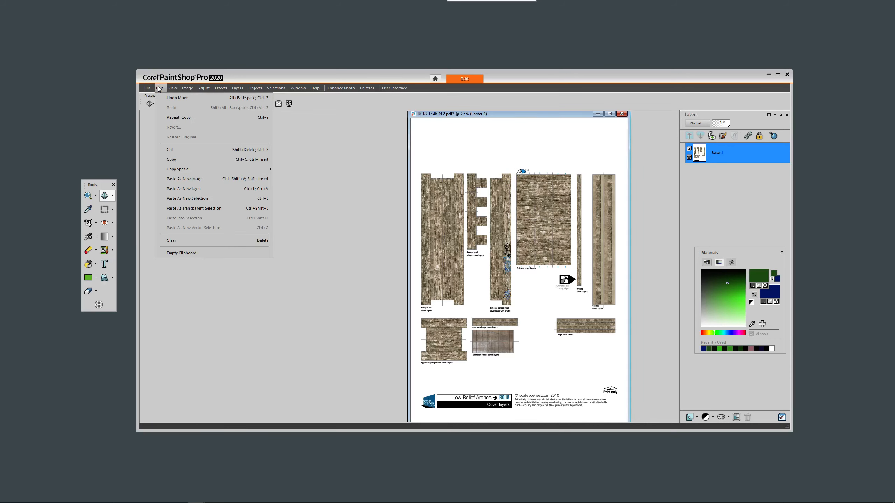
{"action": "left_click", "coordinate": [199, 191]}
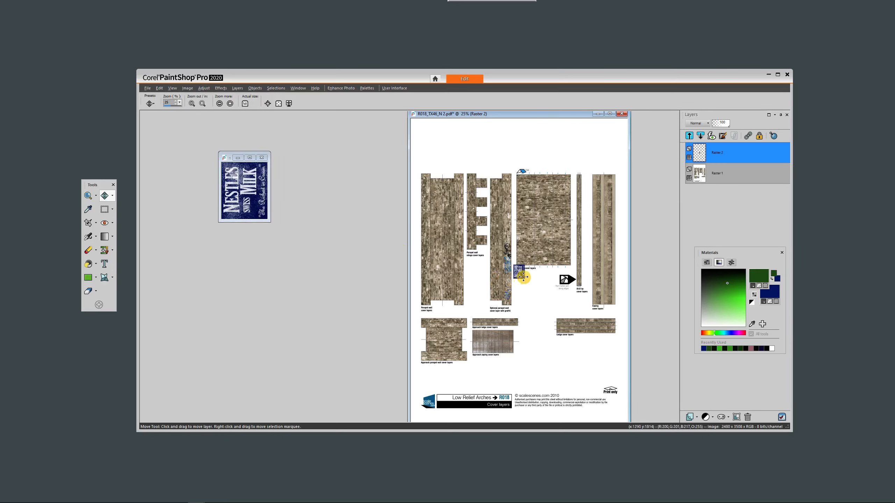
{"action": "left_click_drag", "start_coordinate": [518, 272], "coordinate": [441, 279]}
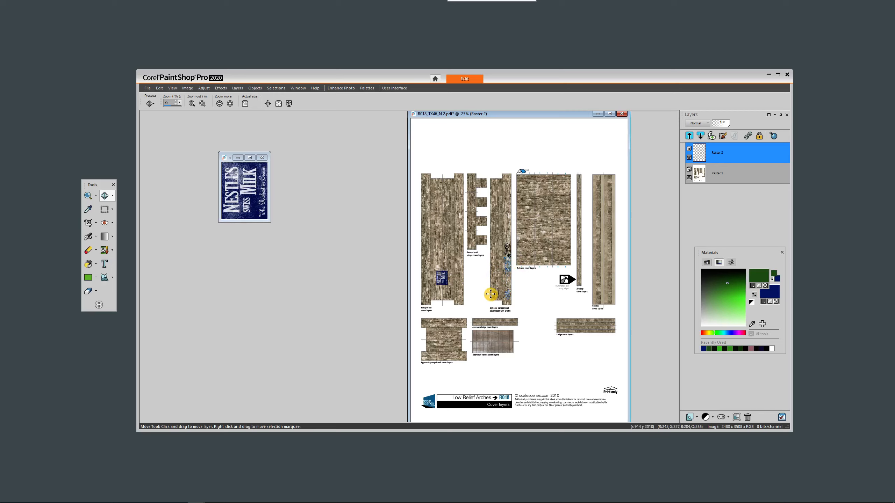
Lower the opacity of the pasted sign's layer until the brickwork shows strongly through the faded sign.
{"action": "scroll", "coordinate": [491, 293], "scroll_direction": "up", "scroll_amount": 2}
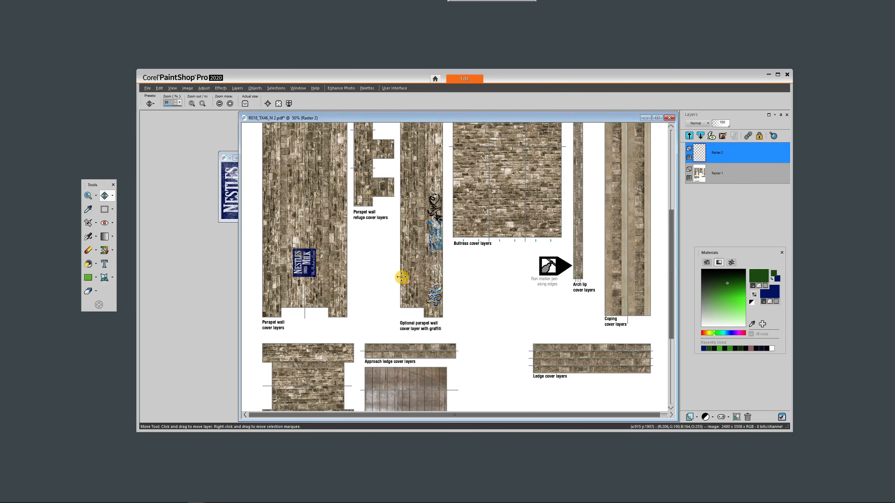
{"action": "scroll", "coordinate": [401, 278], "scroll_direction": "up", "scroll_amount": 1}
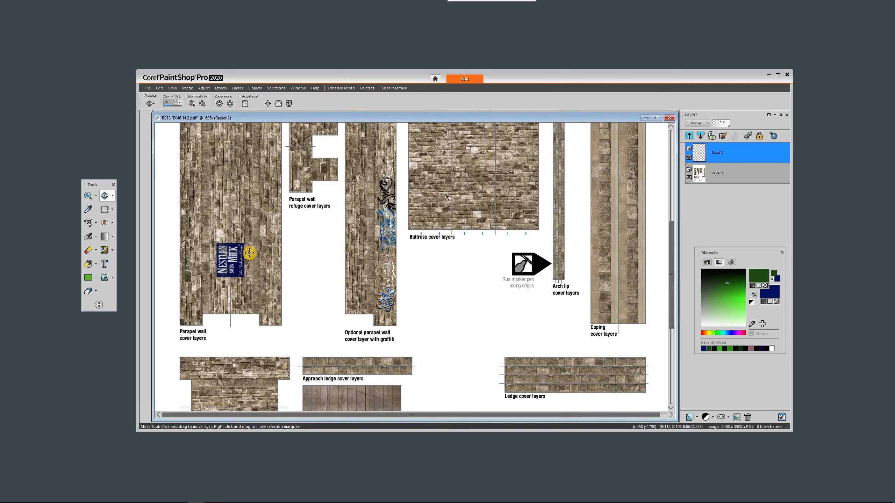
{"action": "scroll", "coordinate": [250, 252], "scroll_direction": "up", "scroll_amount": 1}
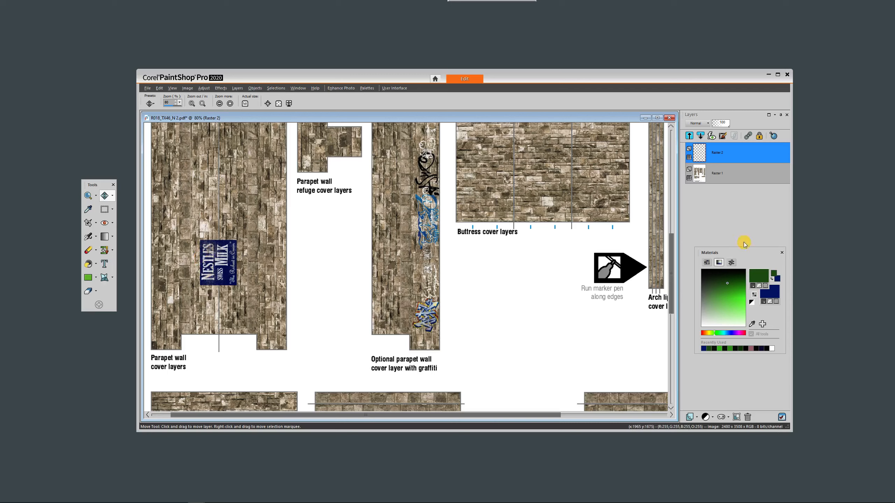
{"action": "left_click", "coordinate": [729, 153]}
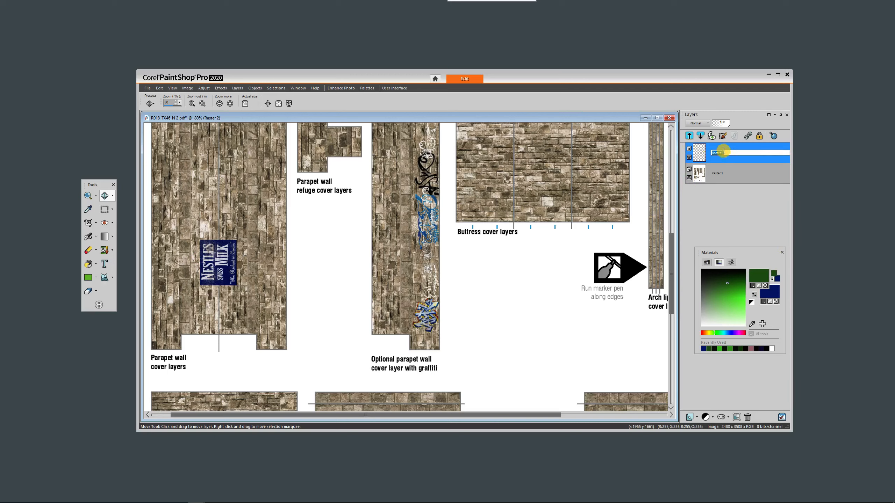
{"action": "left_click", "coordinate": [720, 158]}
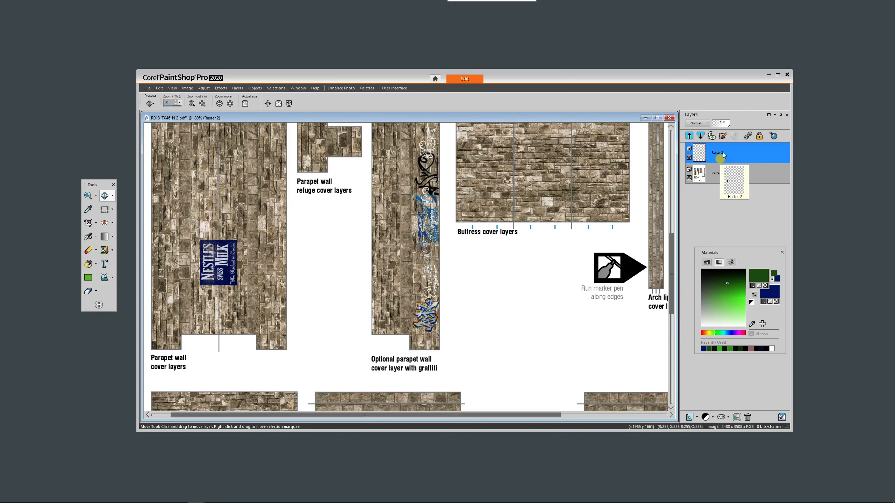
{"action": "left_click", "coordinate": [725, 125]}
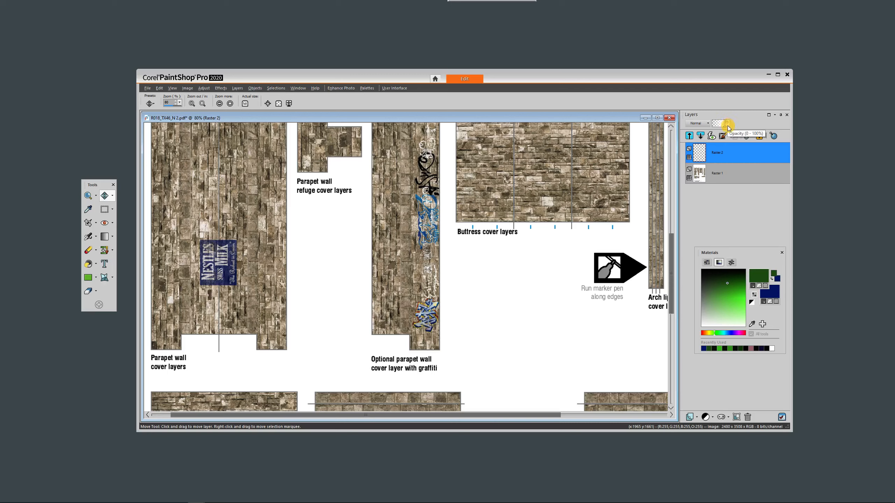
{"action": "left_click_drag", "start_coordinate": [722, 123], "coordinate": [720, 125]}
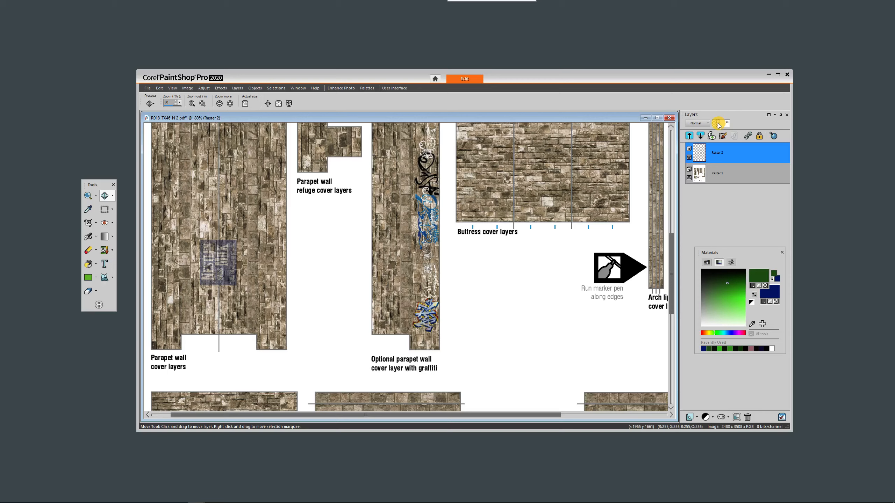
{"action": "left_click_drag", "start_coordinate": [719, 125], "coordinate": [718, 125]}
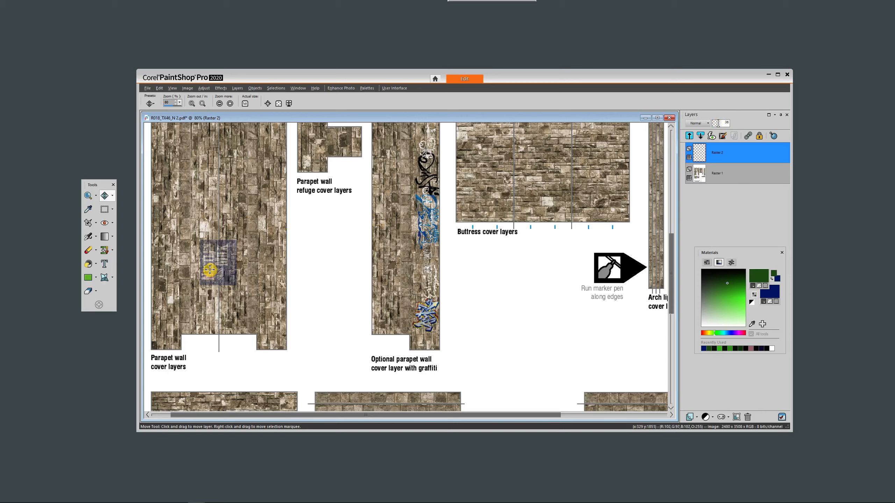